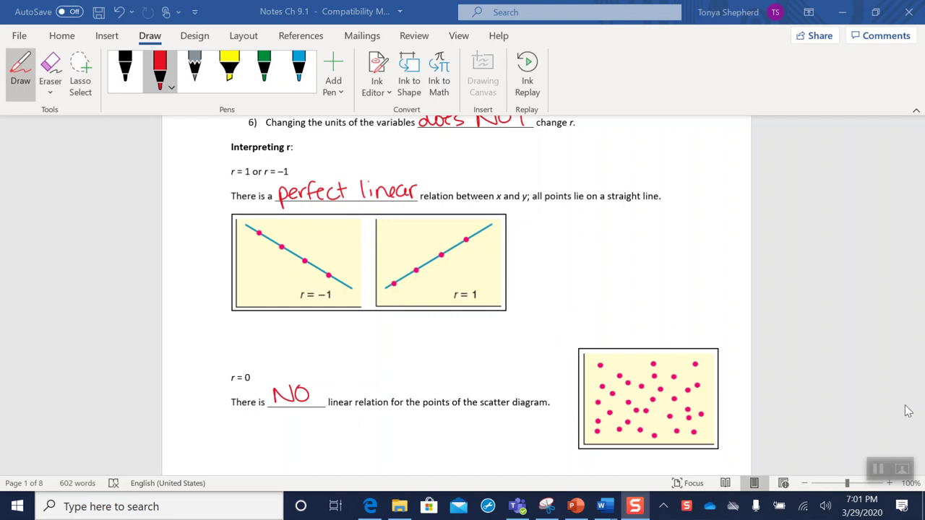
Step: Scroll to the 0 < r < 1 and −1 < r < 0 sections with positive, increases, negative and decrease inked
{"action": "mouse_move", "coordinate": [921, 470]}
{"action": "left_click_drag", "start_coordinate": [921, 471], "coordinate": [921, 468]}
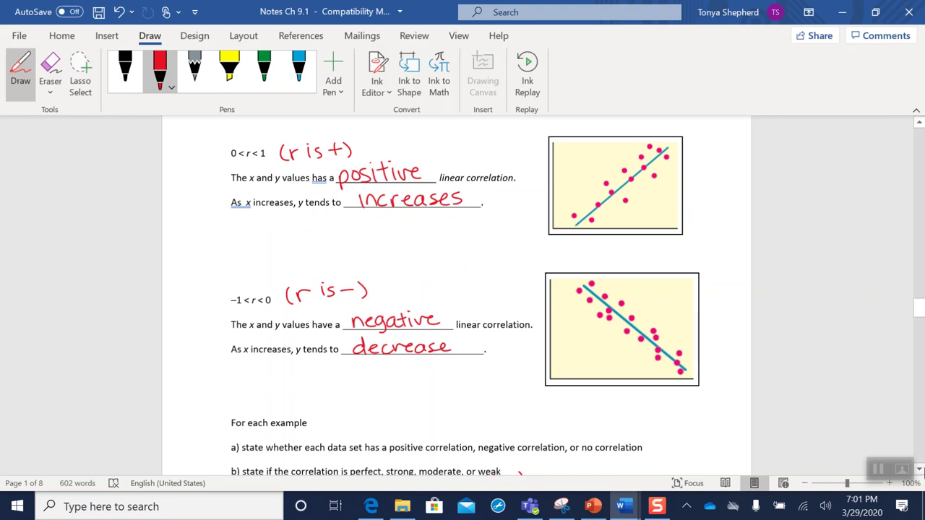
Step: Scroll down the notes until the Ex 4 to Ex 7 scatter graphs are visible
{"action": "scroll", "coordinate": [920, 471], "scroll_direction": "down", "scroll_amount": 3}
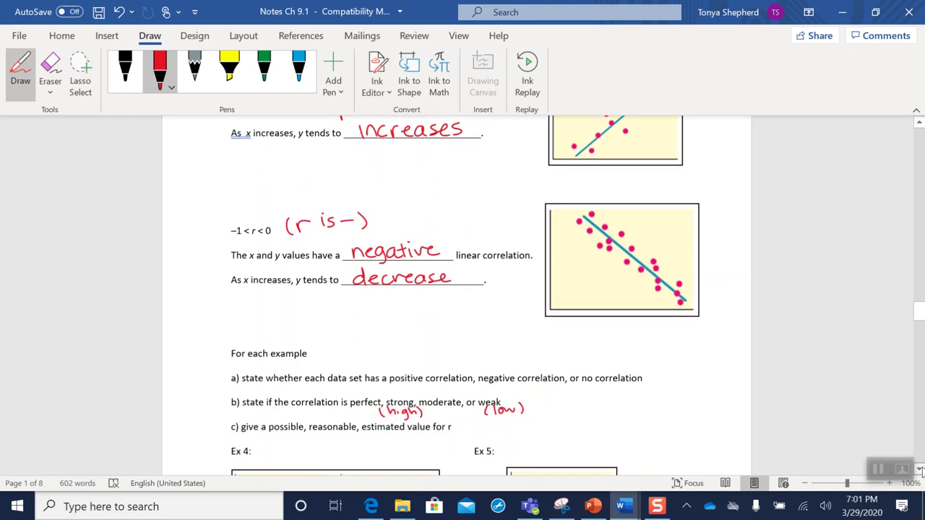
{"action": "scroll", "coordinate": [920, 470], "scroll_direction": "down", "scroll_amount": 3}
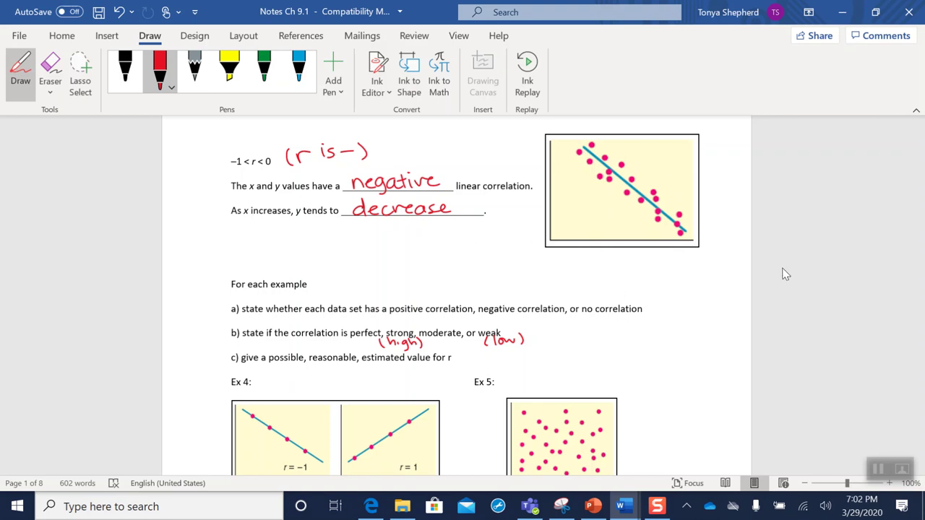
{"action": "left_click", "coordinate": [912, 470]}
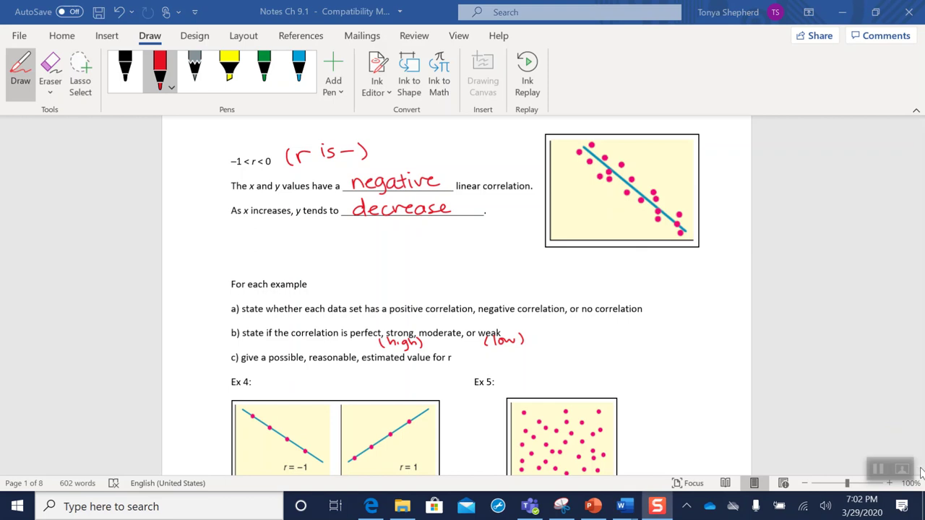
{"action": "left_click", "coordinate": [919, 472]}
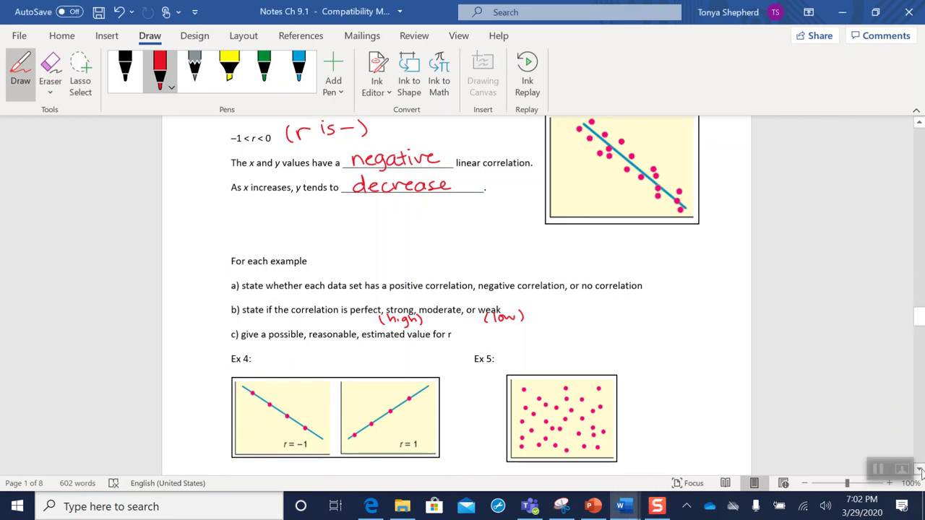
Step: Label the graphs in red ink: Ex 4 neg. and pos., Ex 5 none, Ex 6 pos., Ex 7 neg
{"action": "left_click", "coordinate": [921, 472]}
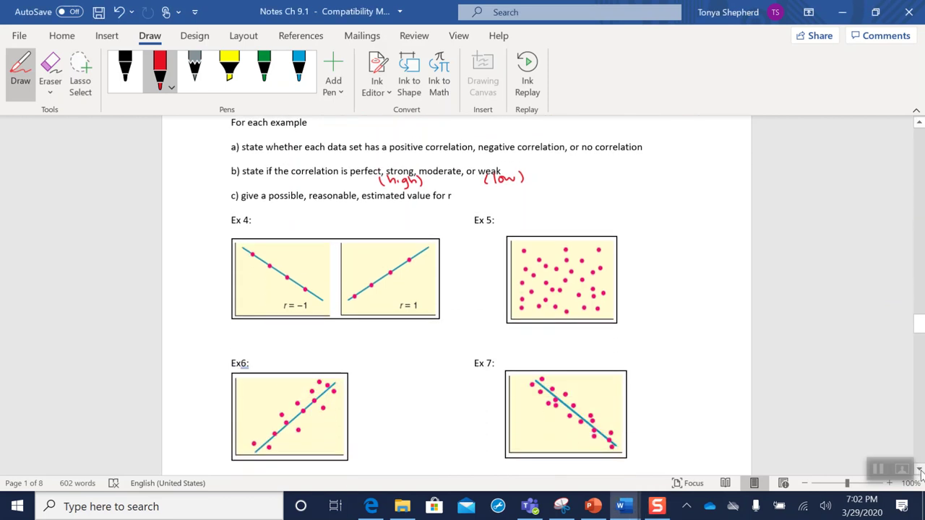
{"action": "left_click", "coordinate": [921, 472]}
{"action": "left_click", "coordinate": [921, 471]}
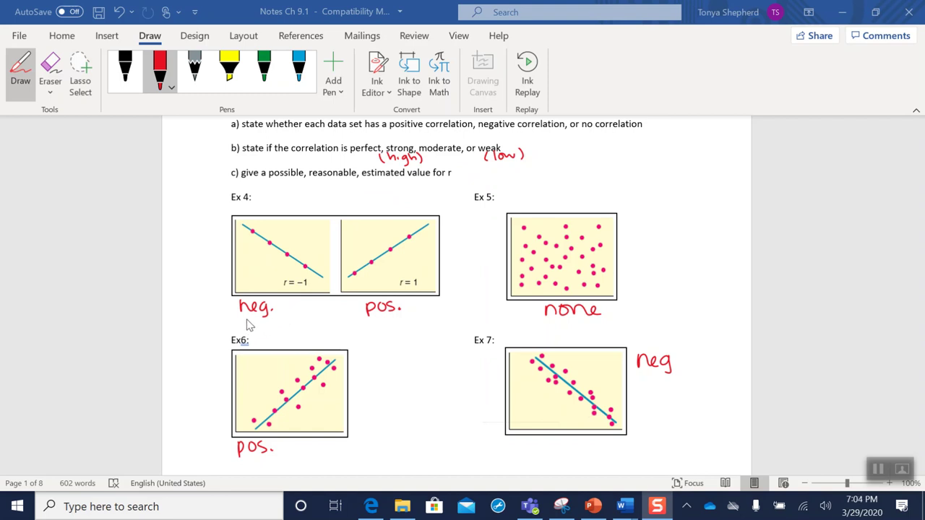
Step: Write 'perfect' under both Ex 4 graphs and highlight the Ex 6 trend line in yellow
{"action": "mouse_move", "coordinate": [244, 319]}
{"action": "left_mouse_down"}
{"action": "mouse_move", "coordinate": [259, 327]}
{"action": "mouse_move", "coordinate": [276, 317]}
{"action": "mouse_move", "coordinate": [296, 326]}
{"action": "mouse_move", "coordinate": [407, 321]}
{"action": "mouse_move", "coordinate": [414, 334]}
{"action": "mouse_move", "coordinate": [446, 327]}
{"action": "left_mouse_up"}
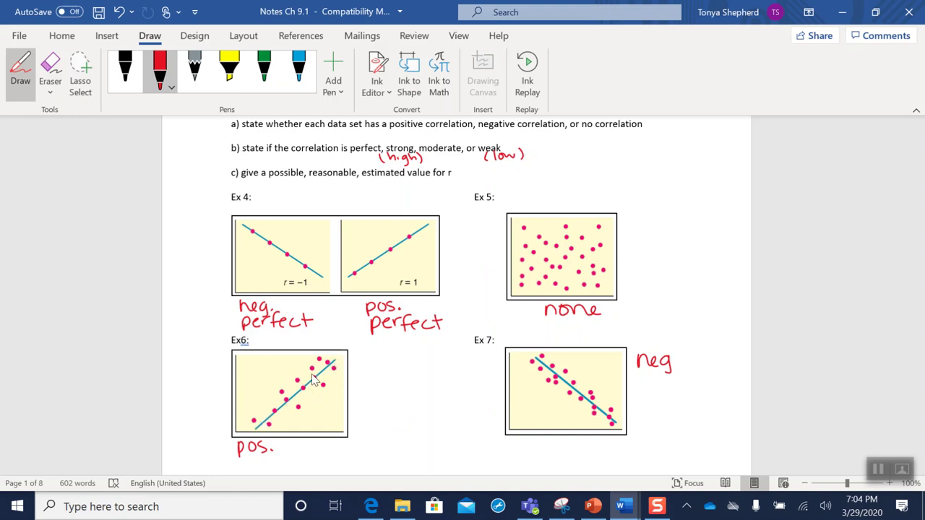
{"action": "left_click_drag", "start_coordinate": [253, 427], "coordinate": [279, 411]}
{"action": "left_click", "coordinate": [230, 69]}
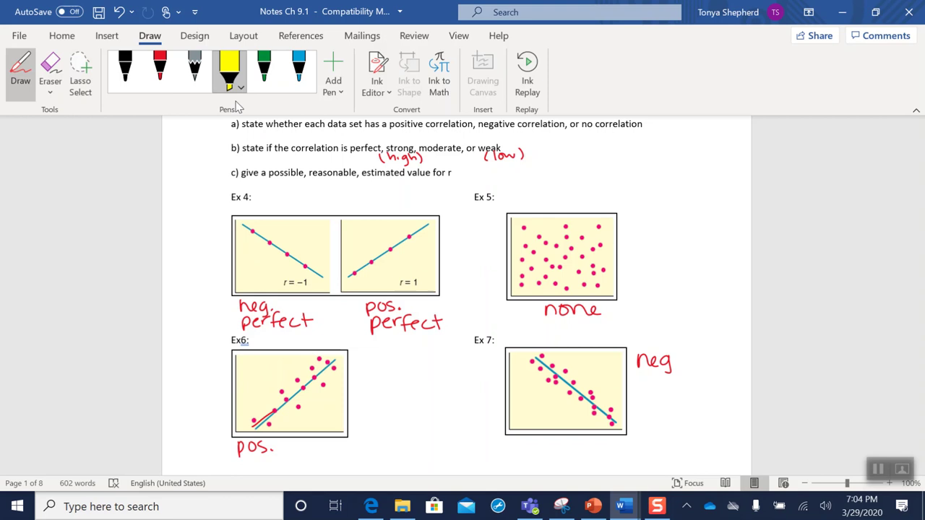
{"action": "left_click_drag", "start_coordinate": [251, 432], "coordinate": [348, 354]}
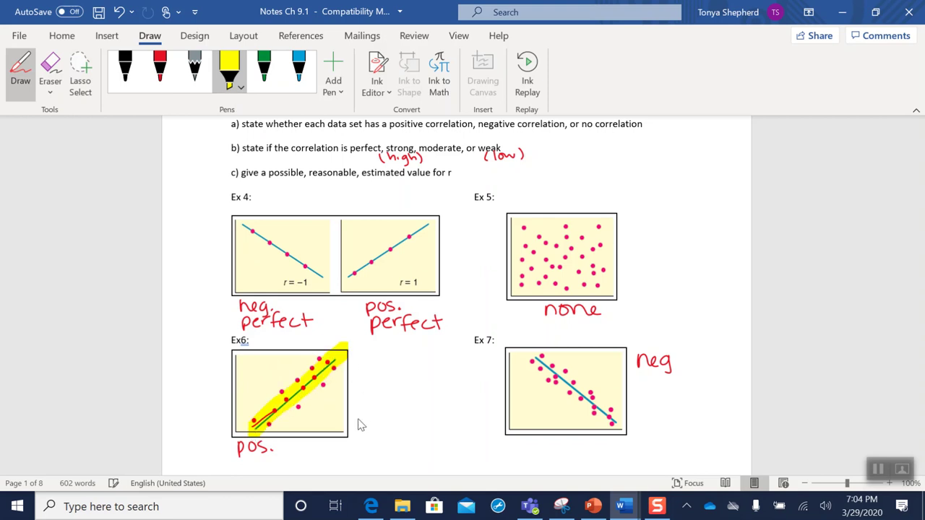
Step: With the red pen, write 'moderate' under Ex 6 and 'moderate (high)' beside Ex 7
{"action": "left_click", "coordinate": [160, 69]}
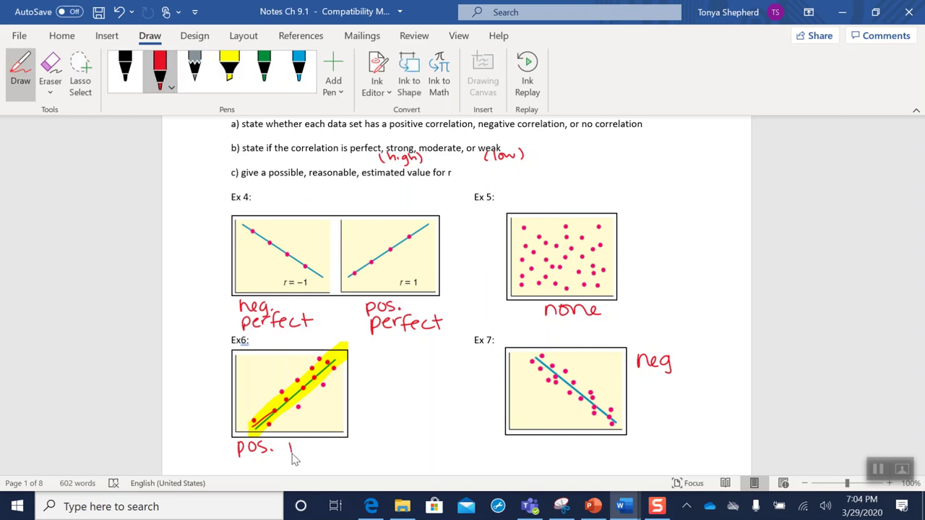
{"action": "mouse_move", "coordinate": [291, 447]}
{"action": "left_mouse_down"}
{"action": "mouse_move", "coordinate": [308, 459]}
{"action": "mouse_move", "coordinate": [335, 446]}
{"action": "mouse_move", "coordinate": [338, 461]}
{"action": "mouse_move", "coordinate": [376, 450]}
{"action": "left_mouse_up"}
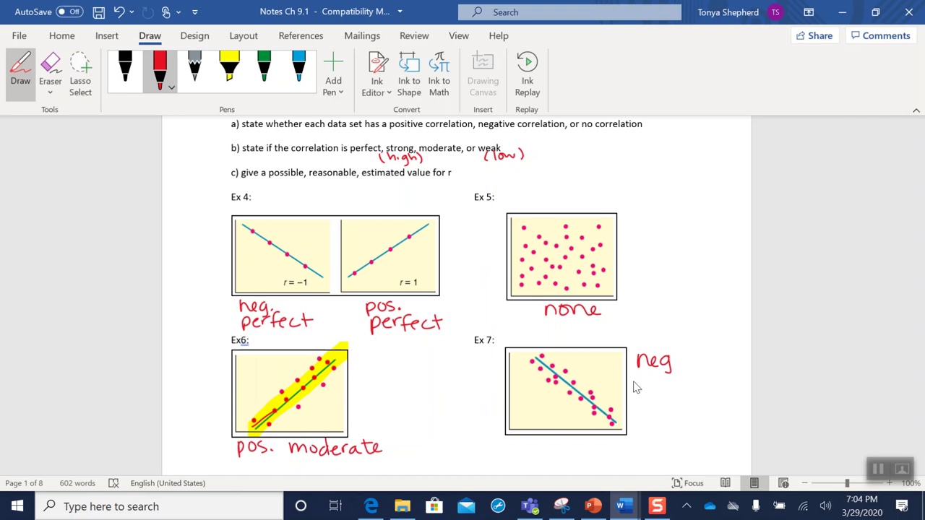
{"action": "mouse_move", "coordinate": [639, 386]}
{"action": "left_mouse_down"}
{"action": "mouse_move", "coordinate": [679, 397]}
{"action": "mouse_move", "coordinate": [701, 390]}
{"action": "mouse_move", "coordinate": [720, 403]}
{"action": "mouse_move", "coordinate": [723, 391]}
{"action": "left_mouse_up"}
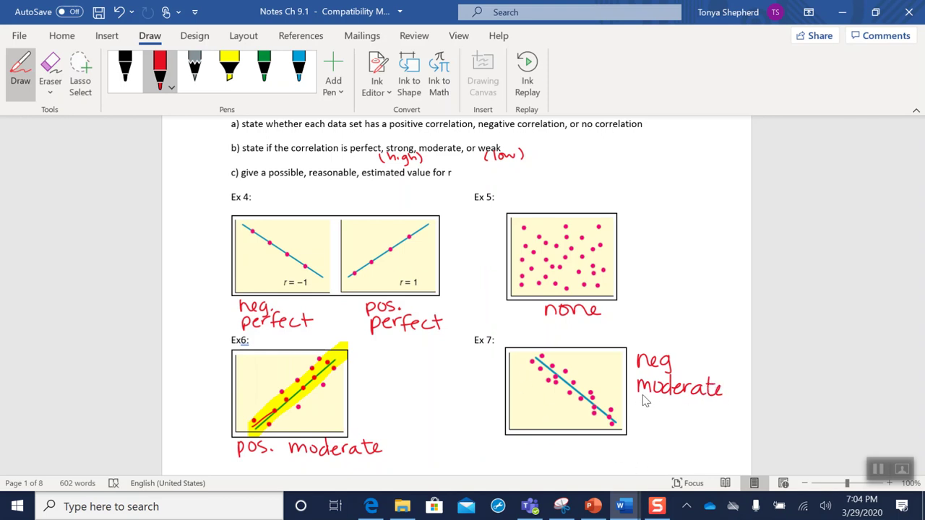
{"action": "mouse_move", "coordinate": [642, 402]}
{"action": "left_mouse_down"}
{"action": "mouse_move", "coordinate": [641, 417]}
{"action": "mouse_move", "coordinate": [676, 410]}
{"action": "mouse_move", "coordinate": [700, 419]}
{"action": "left_mouse_up"}
Step: Circle r = −1 and r = 1 in Ex 4 and write r = 0 beside Ex 5
{"action": "mouse_move", "coordinate": [312, 275]}
{"action": "left_mouse_down"}
{"action": "mouse_move", "coordinate": [274, 283]}
{"action": "mouse_move", "coordinate": [274, 295]}
{"action": "mouse_move", "coordinate": [314, 297]}
{"action": "mouse_move", "coordinate": [309, 275]}
{"action": "left_mouse_up"}
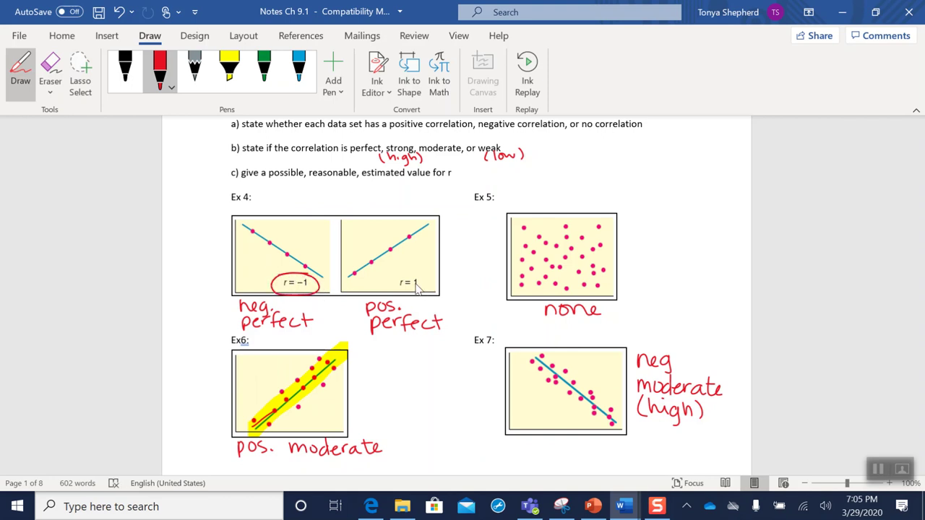
{"action": "mouse_move", "coordinate": [425, 279]}
{"action": "left_mouse_down"}
{"action": "mouse_move", "coordinate": [387, 283]}
{"action": "mouse_move", "coordinate": [435, 289]}
{"action": "mouse_move", "coordinate": [403, 273]}
{"action": "left_mouse_up"}
{"action": "mouse_move", "coordinate": [629, 254]}
{"action": "left_mouse_down"}
{"action": "mouse_move", "coordinate": [665, 252]}
{"action": "mouse_move", "coordinate": [666, 261]}
{"action": "mouse_move", "coordinate": [683, 249]}
{"action": "left_mouse_up"}
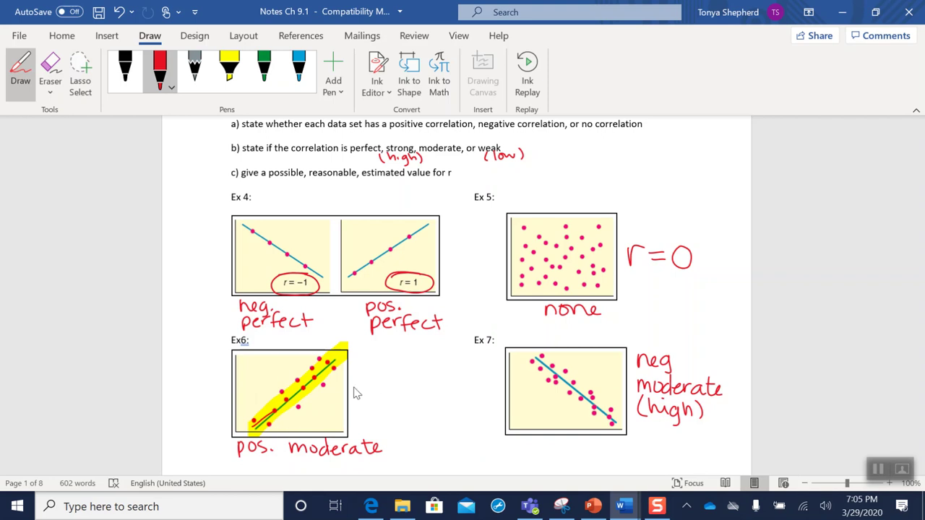
Step: Write the Ex 6 estimates r = 0.5, 0.6, 0.7 beside its graph
{"action": "left_click_drag", "start_coordinate": [359, 379], "coordinate": [362, 394]}
{"action": "left_click_drag", "start_coordinate": [376, 382], "coordinate": [386, 383]}
{"action": "left_click_drag", "start_coordinate": [376, 389], "coordinate": [386, 389]}
{"action": "mouse_move", "coordinate": [403, 376]}
{"action": "left_mouse_down"}
{"action": "mouse_move", "coordinate": [419, 390]}
{"action": "mouse_move", "coordinate": [403, 398]}
{"action": "mouse_move", "coordinate": [432, 414]}
{"action": "mouse_move", "coordinate": [404, 433]}
{"action": "mouse_move", "coordinate": [438, 421]}
{"action": "mouse_move", "coordinate": [432, 438]}
{"action": "left_mouse_up"}
{"action": "left_click", "coordinate": [414, 389]}
{"action": "left_click", "coordinate": [416, 411]}
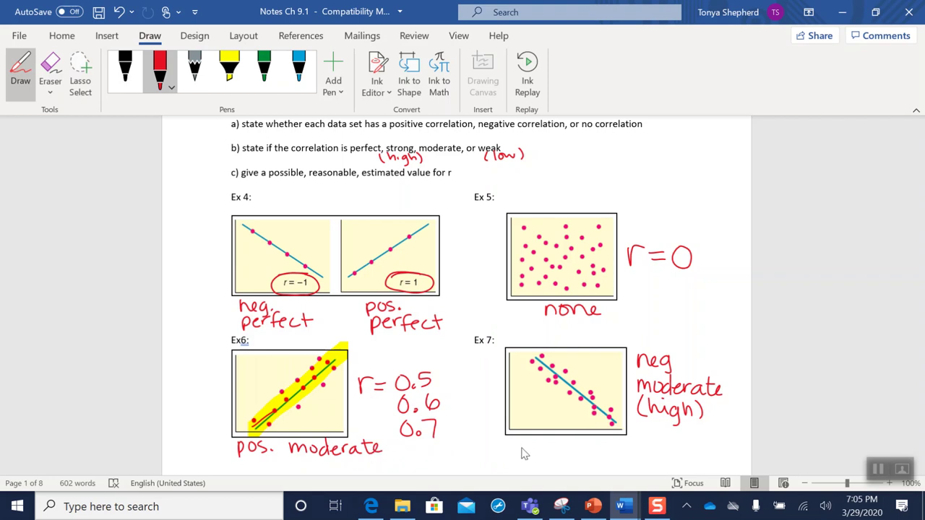
Step: Handwrite the Ex 7 estimates r = −0.75, −0.8 and −0.9 under its graph in red
{"action": "left_click_drag", "start_coordinate": [520, 445], "coordinate": [548, 450]}
{"action": "mouse_move", "coordinate": [586, 442]}
{"action": "left_mouse_down"}
{"action": "mouse_move", "coordinate": [608, 444]}
{"action": "mouse_move", "coordinate": [608, 461]}
{"action": "mouse_move", "coordinate": [615, 444]}
{"action": "mouse_move", "coordinate": [625, 455]}
{"action": "mouse_move", "coordinate": [658, 446]}
{"action": "mouse_move", "coordinate": [730, 449]}
{"action": "left_mouse_up"}
{"action": "left_click", "coordinate": [597, 455]}
{"action": "left_click", "coordinate": [687, 455]}
{"action": "mouse_move", "coordinate": [741, 444]}
{"action": "left_mouse_down"}
{"action": "mouse_move", "coordinate": [744, 459]}
{"action": "mouse_move", "coordinate": [731, 457]}
{"action": "mouse_move", "coordinate": [746, 454]}
{"action": "mouse_move", "coordinate": [720, 451]}
{"action": "mouse_move", "coordinate": [713, 429]}
{"action": "left_mouse_up"}
{"action": "mouse_move", "coordinate": [721, 421]}
{"action": "left_mouse_down"}
{"action": "mouse_move", "coordinate": [741, 428]}
{"action": "mouse_move", "coordinate": [739, 436]}
{"action": "left_mouse_up"}
{"action": "left_click", "coordinate": [729, 436]}
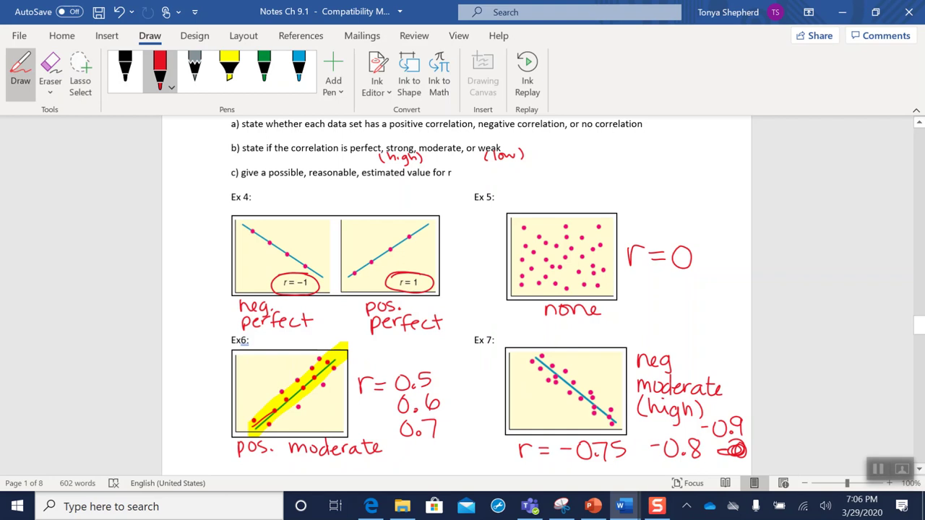
Step: Scroll down to the blank Extrapolation, Interpolation and Lurking variable entries
{"action": "scroll", "coordinate": [921, 475], "scroll_direction": "down", "scroll_amount": 5}
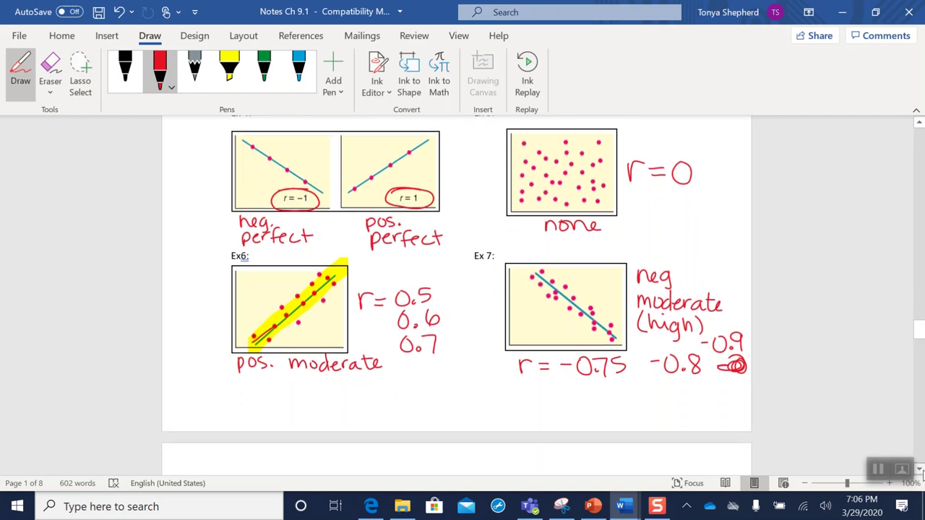
{"action": "scroll", "coordinate": [921, 471], "scroll_direction": "down", "scroll_amount": 10}
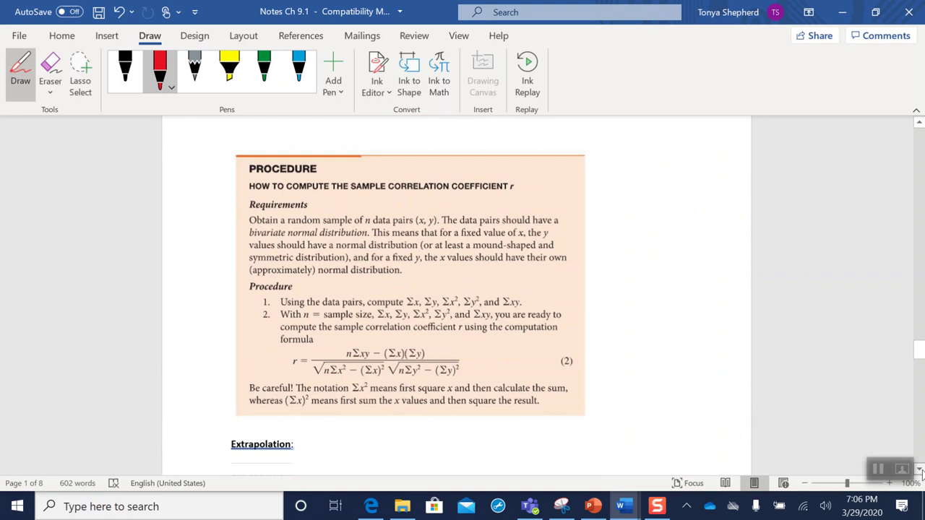
{"action": "scroll", "coordinate": [921, 471], "scroll_direction": "down", "scroll_amount": 3}
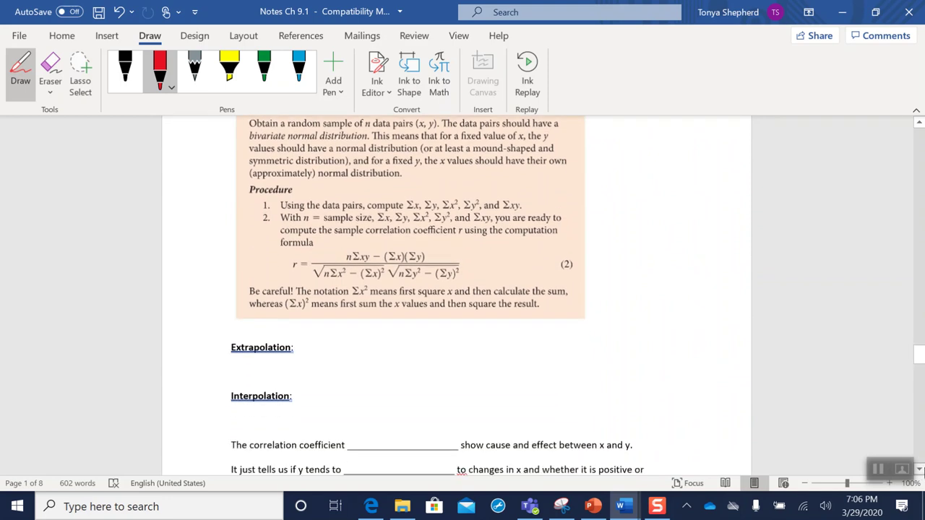
{"action": "scroll", "coordinate": [921, 471], "scroll_direction": "down", "scroll_amount": 1}
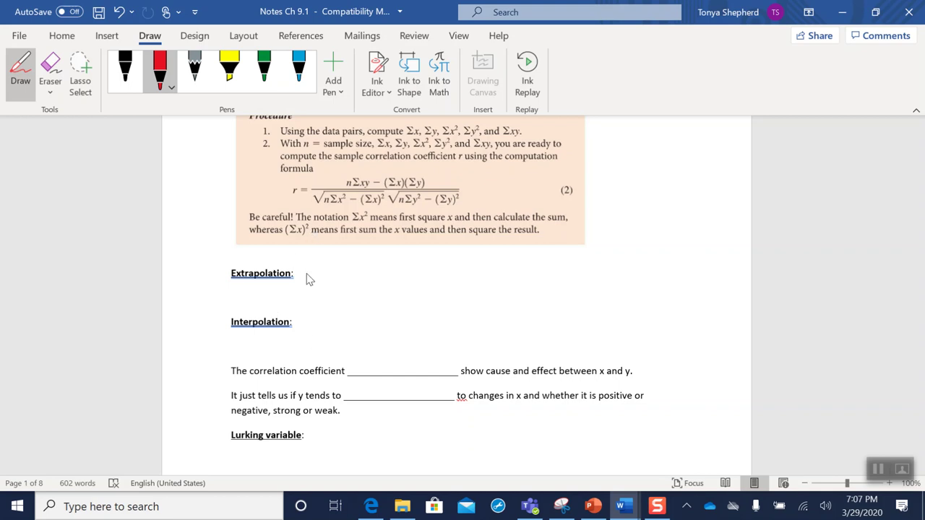
Step: Begin the red Extrapolation definition: predicting a y value from an x value that…
{"action": "mouse_move", "coordinate": [304, 273]}
{"action": "left_mouse_down"}
{"action": "mouse_move", "coordinate": [352, 265]}
{"action": "mouse_move", "coordinate": [370, 275]}
{"action": "mouse_move", "coordinate": [446, 271]}
{"action": "mouse_move", "coordinate": [487, 281]}
{"action": "mouse_move", "coordinate": [477, 287]}
{"action": "mouse_move", "coordinate": [489, 275]}
{"action": "mouse_move", "coordinate": [527, 281]}
{"action": "mouse_move", "coordinate": [547, 265]}
{"action": "mouse_move", "coordinate": [572, 275]}
{"action": "mouse_move", "coordinate": [620, 272]}
{"action": "mouse_move", "coordinate": [630, 285]}
{"action": "mouse_move", "coordinate": [706, 270]}
{"action": "mouse_move", "coordinate": [696, 277]}
{"action": "left_mouse_up"}
{"action": "left_click_drag", "start_coordinate": [224, 298], "coordinate": [267, 301]}
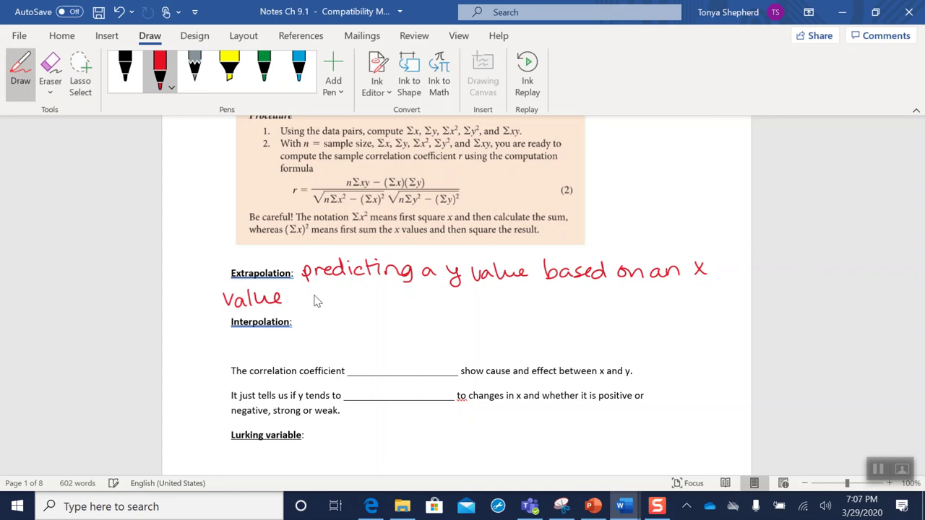
{"action": "mouse_move", "coordinate": [306, 287]}
{"action": "left_mouse_down"}
{"action": "mouse_move", "coordinate": [308, 307]}
{"action": "mouse_move", "coordinate": [313, 292]}
{"action": "left_mouse_up"}
{"action": "mouse_move", "coordinate": [315, 288]}
{"action": "left_mouse_down"}
{"action": "mouse_move", "coordinate": [325, 307]}
{"action": "mouse_move", "coordinate": [342, 307]}
{"action": "left_mouse_up"}
{"action": "mouse_move", "coordinate": [335, 293]}
{"action": "left_mouse_down"}
{"action": "mouse_move", "coordinate": [360, 307]}
{"action": "mouse_move", "coordinate": [409, 300]}
{"action": "left_mouse_up"}
Step: Finish the Extrapolation definition with 'is not part of the original data range'
{"action": "left_click", "coordinate": [355, 291]}
{"action": "mouse_move", "coordinate": [416, 289]}
{"action": "left_mouse_down"}
{"action": "mouse_move", "coordinate": [416, 307]}
{"action": "mouse_move", "coordinate": [422, 295]}
{"action": "mouse_move", "coordinate": [435, 313]}
{"action": "left_mouse_up"}
{"action": "mouse_move", "coordinate": [434, 297]}
{"action": "left_mouse_down"}
{"action": "mouse_move", "coordinate": [466, 298]}
{"action": "mouse_move", "coordinate": [469, 309]}
{"action": "left_mouse_up"}
{"action": "left_click_drag", "start_coordinate": [462, 298], "coordinate": [485, 299]}
{"action": "mouse_move", "coordinate": [498, 289]}
{"action": "left_mouse_down"}
{"action": "mouse_move", "coordinate": [491, 309]}
{"action": "mouse_move", "coordinate": [498, 298]}
{"action": "mouse_move", "coordinate": [511, 309]}
{"action": "mouse_move", "coordinate": [518, 297]}
{"action": "left_mouse_up"}
{"action": "mouse_move", "coordinate": [524, 288]}
{"action": "left_mouse_down"}
{"action": "mouse_move", "coordinate": [522, 309]}
{"action": "mouse_move", "coordinate": [558, 299]}
{"action": "mouse_move", "coordinate": [576, 308]}
{"action": "left_mouse_up"}
{"action": "left_click_drag", "start_coordinate": [585, 300], "coordinate": [591, 309]}
{"action": "mouse_move", "coordinate": [597, 299]}
{"action": "left_mouse_down"}
{"action": "mouse_move", "coordinate": [638, 298]}
{"action": "mouse_move", "coordinate": [658, 308]}
{"action": "left_mouse_up"}
{"action": "mouse_move", "coordinate": [662, 288]}
{"action": "left_mouse_down"}
{"action": "mouse_move", "coordinate": [662, 310]}
{"action": "mouse_move", "coordinate": [668, 297]}
{"action": "left_mouse_up"}
{"action": "mouse_move", "coordinate": [669, 299]}
{"action": "left_mouse_down"}
{"action": "mouse_move", "coordinate": [716, 307]}
{"action": "mouse_move", "coordinate": [725, 318]}
{"action": "mouse_move", "coordinate": [743, 306]}
{"action": "left_mouse_up"}
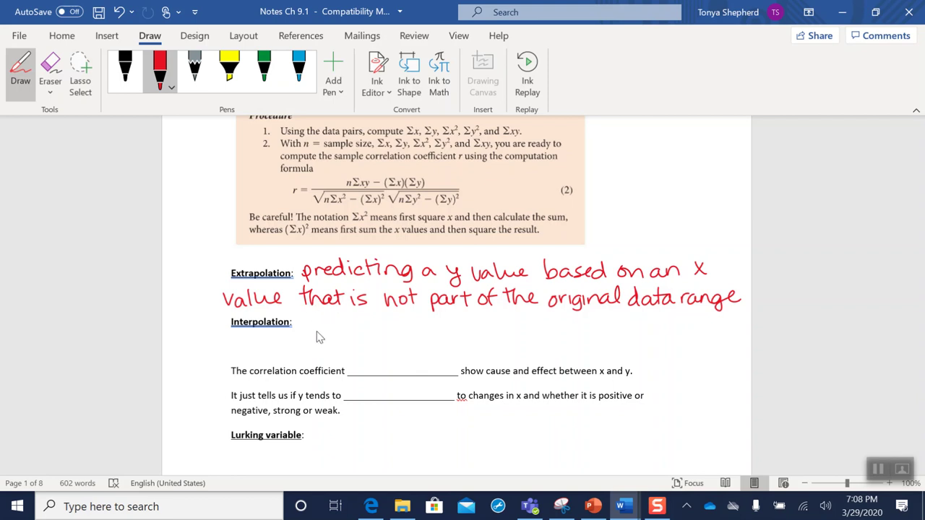
Step: Handwrite 'predicting a y value from an x within the original data range' after Interpolation
{"action": "mouse_move", "coordinate": [306, 329]}
{"action": "left_mouse_down"}
{"action": "mouse_move", "coordinate": [357, 321]}
{"action": "mouse_move", "coordinate": [360, 331]}
{"action": "mouse_move", "coordinate": [393, 315]}
{"action": "mouse_move", "coordinate": [407, 330]}
{"action": "mouse_move", "coordinate": [495, 334]}
{"action": "mouse_move", "coordinate": [513, 315]}
{"action": "mouse_move", "coordinate": [551, 332]}
{"action": "mouse_move", "coordinate": [568, 319]}
{"action": "mouse_move", "coordinate": [570, 334]}
{"action": "mouse_move", "coordinate": [587, 321]}
{"action": "mouse_move", "coordinate": [608, 329]}
{"action": "mouse_move", "coordinate": [628, 318]}
{"action": "mouse_move", "coordinate": [712, 342]}
{"action": "left_mouse_up"}
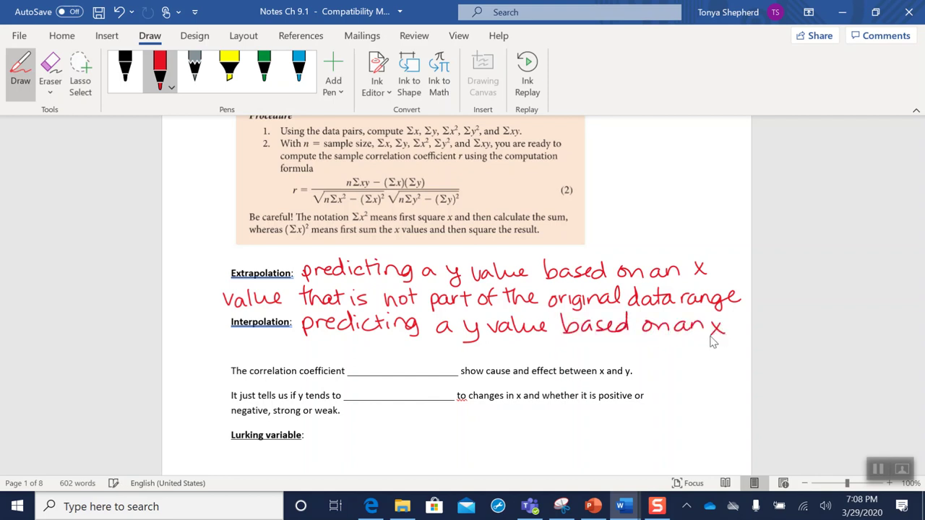
{"action": "mouse_move", "coordinate": [251, 346]}
{"action": "left_mouse_down"}
{"action": "mouse_move", "coordinate": [409, 344]}
{"action": "mouse_move", "coordinate": [399, 353]}
{"action": "mouse_move", "coordinate": [453, 339]}
{"action": "mouse_move", "coordinate": [462, 356]}
{"action": "mouse_move", "coordinate": [457, 346]}
{"action": "mouse_move", "coordinate": [482, 352]}
{"action": "mouse_move", "coordinate": [482, 342]}
{"action": "mouse_move", "coordinate": [519, 355]}
{"action": "mouse_move", "coordinate": [514, 347]}
{"action": "mouse_move", "coordinate": [527, 353]}
{"action": "mouse_move", "coordinate": [574, 346]}
{"action": "mouse_move", "coordinate": [585, 356]}
{"action": "mouse_move", "coordinate": [605, 344]}
{"action": "mouse_move", "coordinate": [606, 353]}
{"action": "mouse_move", "coordinate": [684, 344]}
{"action": "mouse_move", "coordinate": [689, 352]}
{"action": "mouse_move", "coordinate": [664, 367]}
{"action": "mouse_move", "coordinate": [691, 362]}
{"action": "mouse_move", "coordinate": [727, 367]}
{"action": "left_mouse_up"}
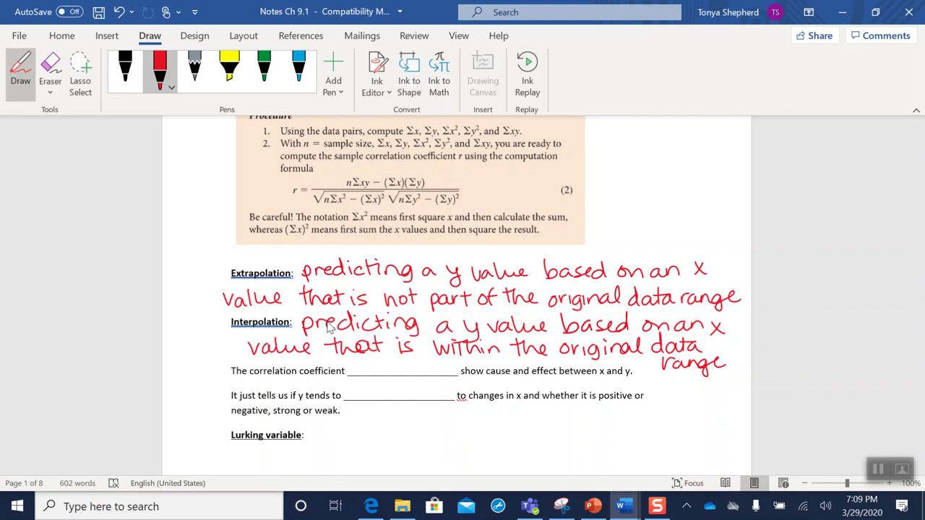
Step: In blue ink, write 'does NOT' and 'respond' into the two correlation-coefficient blanks
{"action": "left_click", "coordinate": [299, 69]}
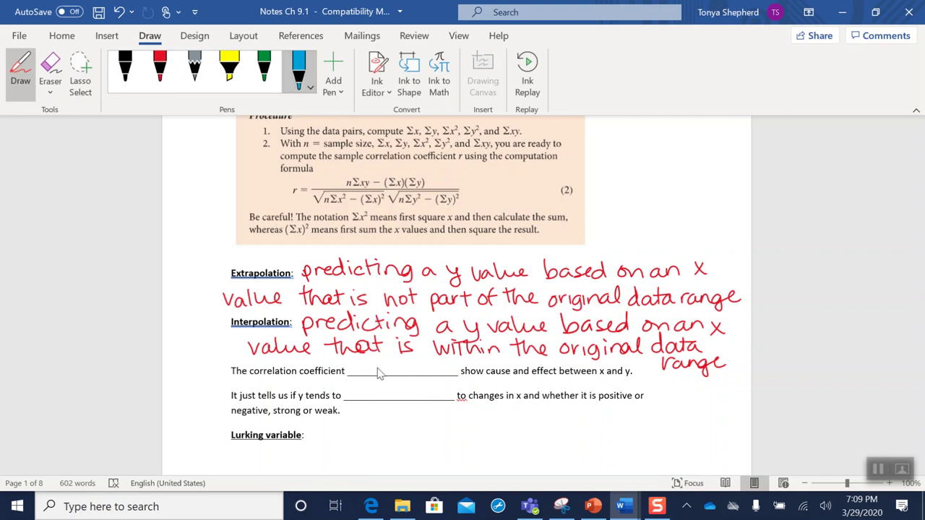
{"action": "mouse_move", "coordinate": [367, 372]}
{"action": "left_mouse_down"}
{"action": "mouse_move", "coordinate": [412, 379]}
{"action": "mouse_move", "coordinate": [440, 361]}
{"action": "mouse_move", "coordinate": [446, 376]}
{"action": "mouse_move", "coordinate": [396, 378]}
{"action": "mouse_move", "coordinate": [448, 381]}
{"action": "left_mouse_up"}
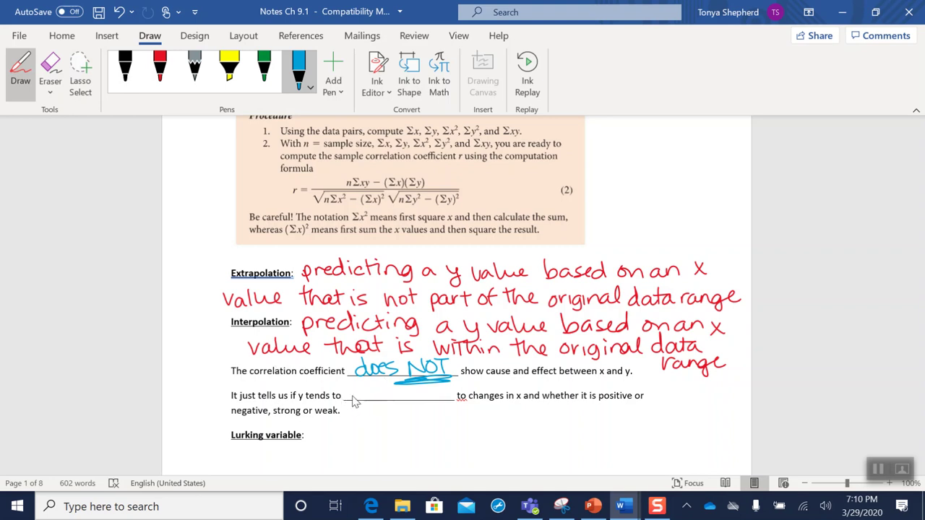
{"action": "mouse_move", "coordinate": [350, 396]}
{"action": "left_mouse_down"}
{"action": "mouse_move", "coordinate": [433, 396]}
{"action": "mouse_move", "coordinate": [435, 383]}
{"action": "left_mouse_up"}
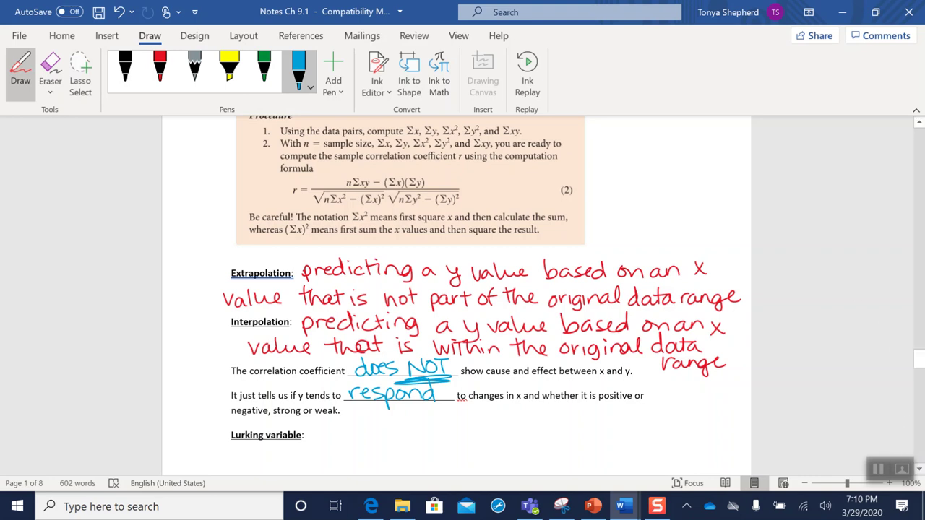
{"action": "left_click", "coordinate": [920, 469]}
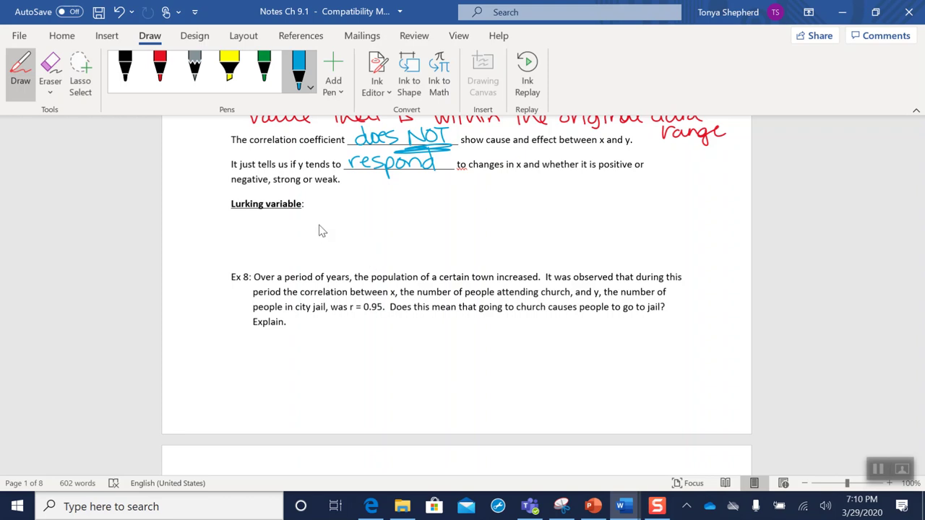
Step: Handwrite 'a variable not part of the study but that may be affecting our results.' beside Lurking variable
{"action": "mouse_move", "coordinate": [324, 212]}
{"action": "left_mouse_down"}
{"action": "mouse_move", "coordinate": [375, 206]}
{"action": "mouse_move", "coordinate": [382, 195]}
{"action": "mouse_move", "coordinate": [411, 209]}
{"action": "mouse_move", "coordinate": [412, 200]}
{"action": "mouse_move", "coordinate": [478, 209]}
{"action": "mouse_move", "coordinate": [492, 199]}
{"action": "mouse_move", "coordinate": [501, 210]}
{"action": "mouse_move", "coordinate": [503, 195]}
{"action": "mouse_move", "coordinate": [529, 211]}
{"action": "mouse_move", "coordinate": [555, 200]}
{"action": "mouse_move", "coordinate": [578, 217]}
{"action": "mouse_move", "coordinate": [574, 209]}
{"action": "mouse_move", "coordinate": [665, 198]}
{"action": "mouse_move", "coordinate": [671, 210]}
{"action": "mouse_move", "coordinate": [676, 194]}
{"action": "mouse_move", "coordinate": [705, 215]}
{"action": "left_mouse_up"}
{"action": "mouse_move", "coordinate": [262, 232]}
{"action": "left_mouse_down"}
{"action": "mouse_move", "coordinate": [277, 242]}
{"action": "mouse_move", "coordinate": [355, 233]}
{"action": "mouse_move", "coordinate": [366, 242]}
{"action": "mouse_move", "coordinate": [408, 228]}
{"action": "left_mouse_up"}
{"action": "mouse_move", "coordinate": [423, 243]}
{"action": "left_mouse_down"}
{"action": "mouse_move", "coordinate": [477, 227]}
{"action": "mouse_move", "coordinate": [502, 249]}
{"action": "mouse_move", "coordinate": [534, 230]}
{"action": "mouse_move", "coordinate": [592, 241]}
{"action": "mouse_move", "coordinate": [600, 230]}
{"action": "mouse_move", "coordinate": [612, 240]}
{"action": "mouse_move", "coordinate": [628, 224]}
{"action": "mouse_move", "coordinate": [654, 237]}
{"action": "mouse_move", "coordinate": [643, 245]}
{"action": "mouse_move", "coordinate": [670, 240]}
{"action": "mouse_move", "coordinate": [672, 231]}
{"action": "mouse_move", "coordinate": [709, 230]}
{"action": "left_mouse_up"}
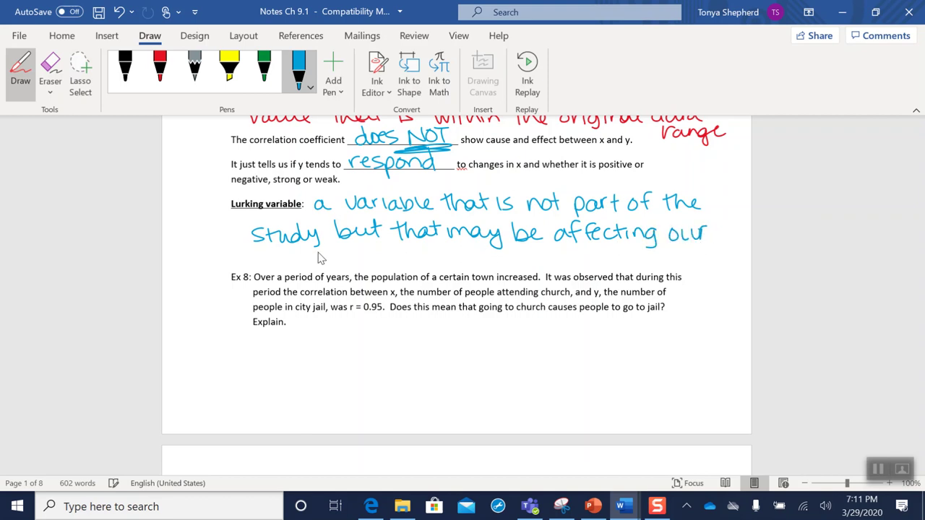
{"action": "mouse_move", "coordinate": [265, 256]}
{"action": "left_mouse_down"}
{"action": "mouse_move", "coordinate": [339, 253]}
{"action": "mouse_move", "coordinate": [350, 263]}
{"action": "left_mouse_up"}
{"action": "left_click", "coordinate": [364, 260]}
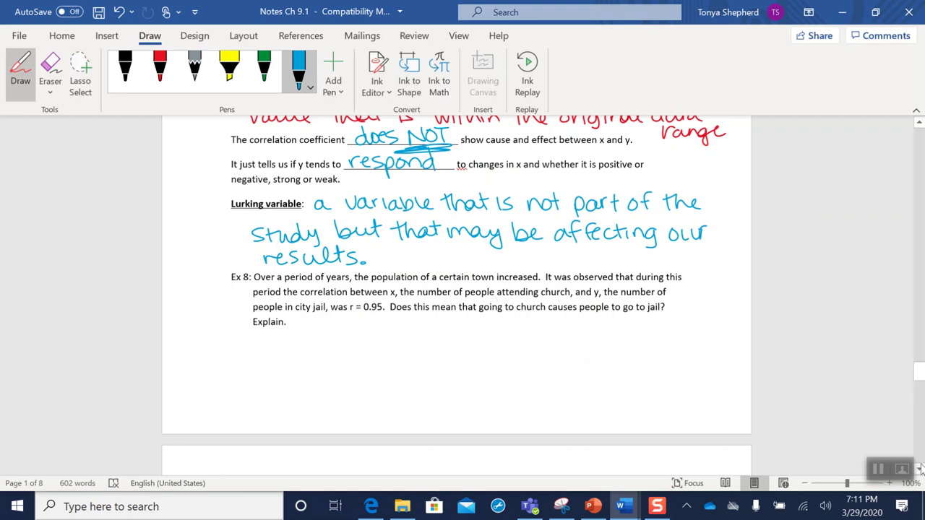
Step: In Ex 8, underline r = 0.95, write 'as x↑ y↑' beneath, and underline and circle 'town increased'
{"action": "scroll", "coordinate": [919, 470], "scroll_direction": "down", "scroll_amount": 2}
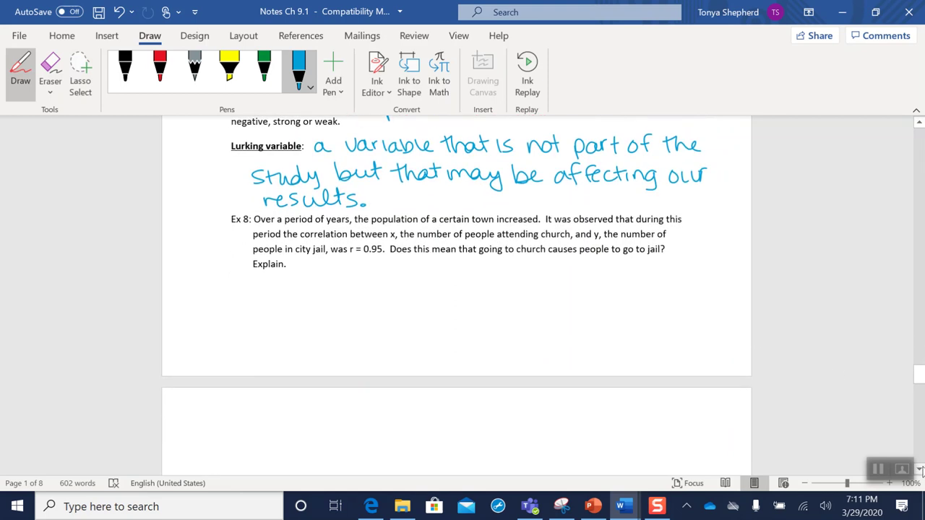
{"action": "scroll", "coordinate": [920, 462], "scroll_direction": "down", "scroll_amount": 1}
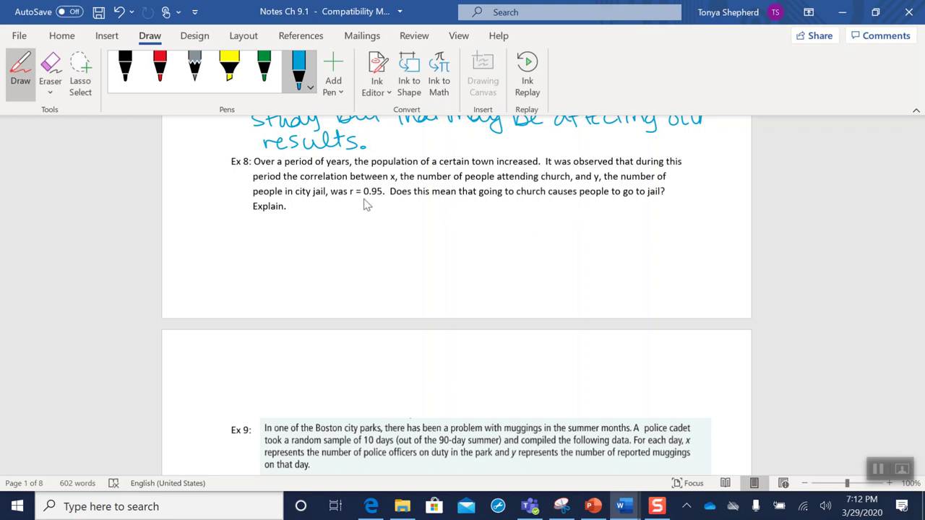
{"action": "mouse_move", "coordinate": [350, 197]}
{"action": "left_mouse_down"}
{"action": "mouse_move", "coordinate": [389, 195]}
{"action": "mouse_move", "coordinate": [357, 215]}
{"action": "mouse_move", "coordinate": [375, 220]}
{"action": "left_mouse_up"}
{"action": "mouse_move", "coordinate": [394, 208]}
{"action": "left_mouse_down"}
{"action": "mouse_move", "coordinate": [410, 221]}
{"action": "mouse_move", "coordinate": [394, 221]}
{"action": "mouse_move", "coordinate": [423, 203]}
{"action": "mouse_move", "coordinate": [470, 216]}
{"action": "mouse_move", "coordinate": [465, 229]}
{"action": "mouse_move", "coordinate": [490, 201]}
{"action": "mouse_move", "coordinate": [500, 209]}
{"action": "left_mouse_up"}
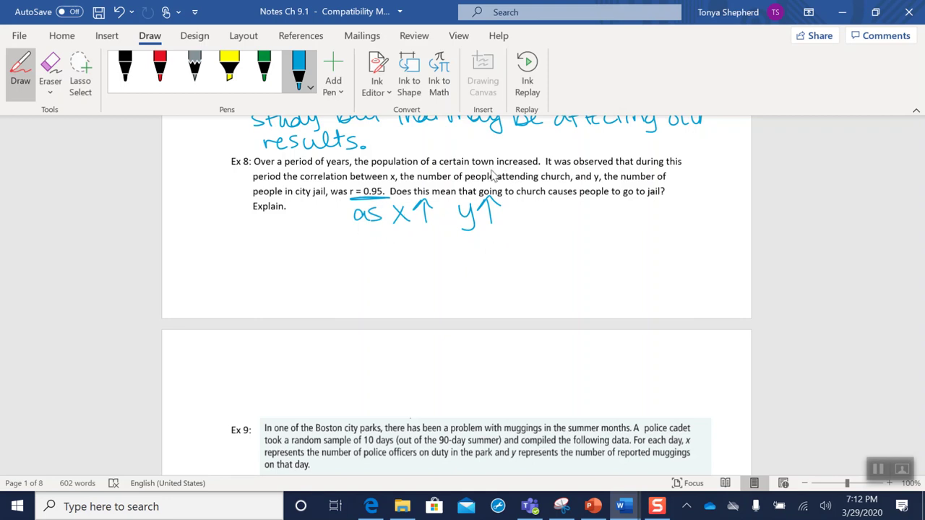
{"action": "left_click_drag", "start_coordinate": [474, 166], "coordinate": [542, 165]}
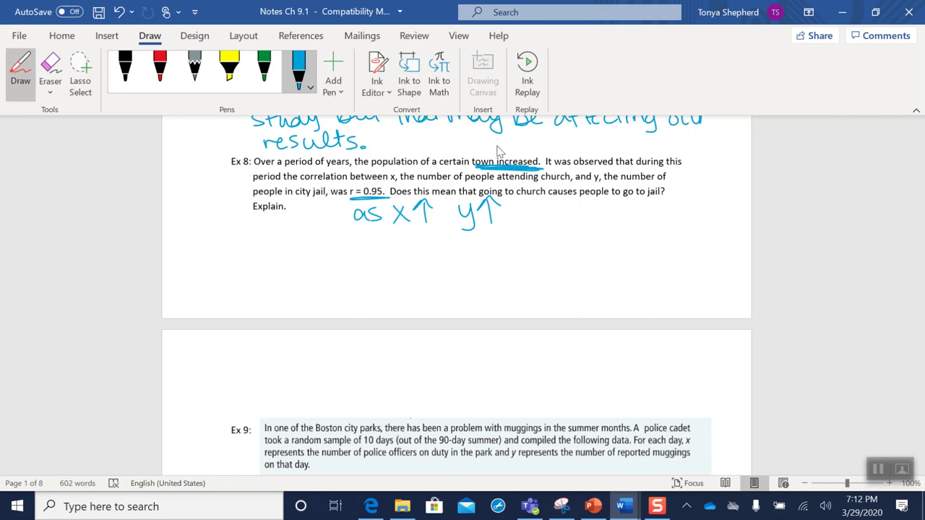
{"action": "mouse_move", "coordinate": [499, 147]}
{"action": "left_mouse_down"}
{"action": "mouse_move", "coordinate": [458, 167]}
{"action": "mouse_move", "coordinate": [534, 177]}
{"action": "mouse_move", "coordinate": [519, 147]}
{"action": "mouse_move", "coordinate": [488, 150]}
{"action": "left_mouse_up"}
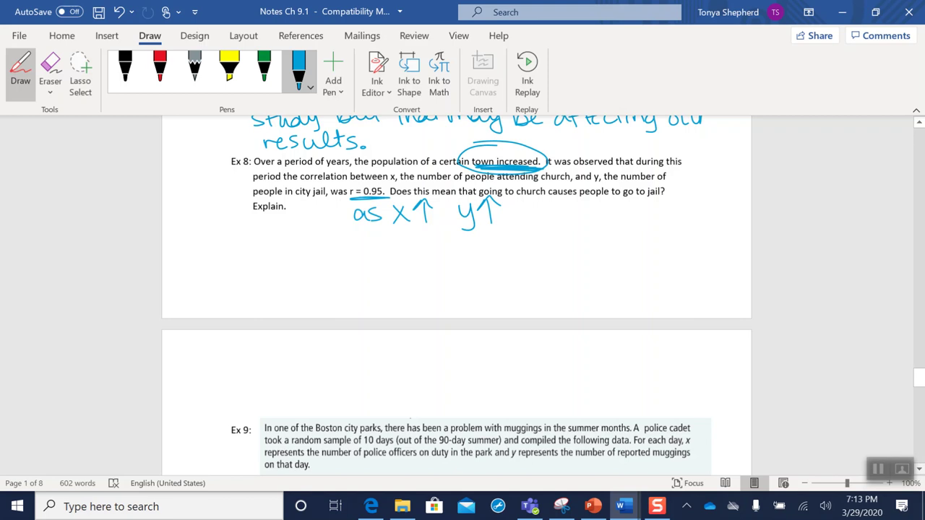
Step: Scroll down to Ex 9's police-officers vs. muggings table, blank scatter-plot grid and part c table
{"action": "scroll", "coordinate": [919, 470], "scroll_direction": "down", "scroll_amount": 5}
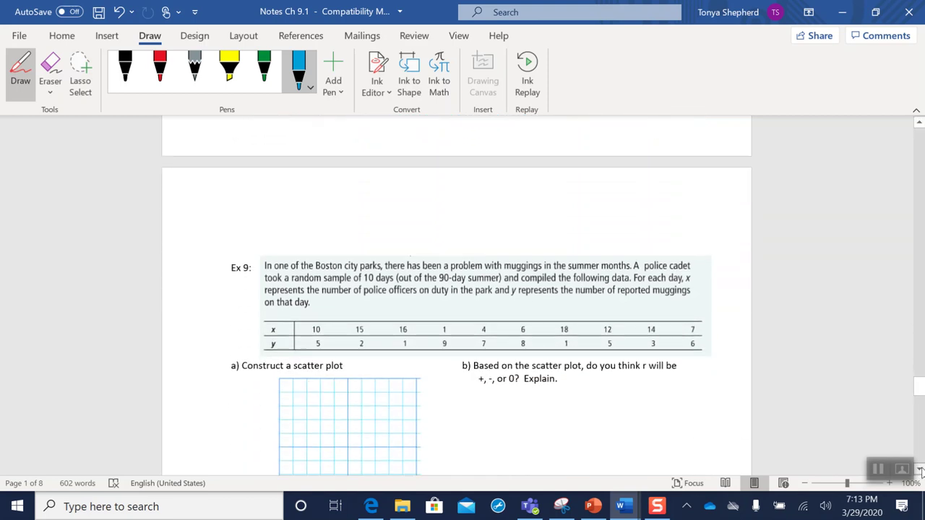
{"action": "scroll", "coordinate": [920, 470], "scroll_direction": "down", "scroll_amount": 5}
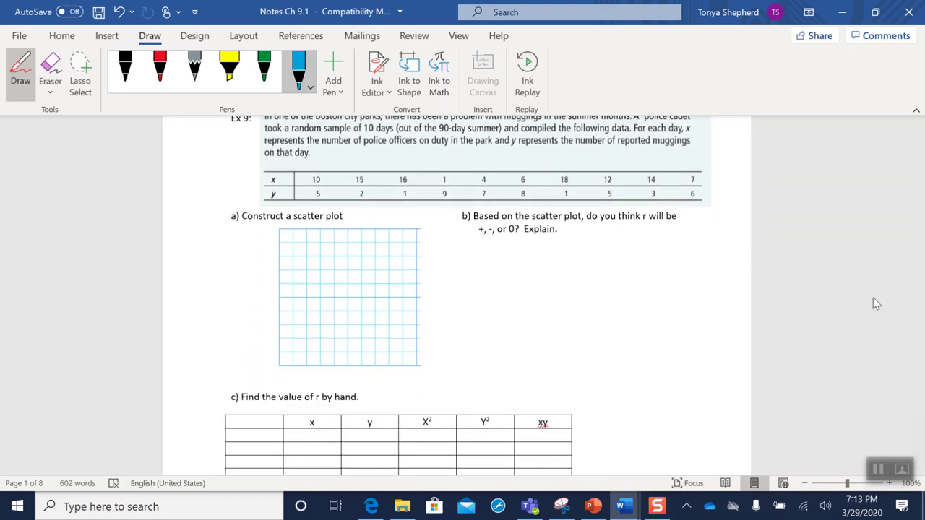
{"action": "left_click", "coordinate": [919, 123]}
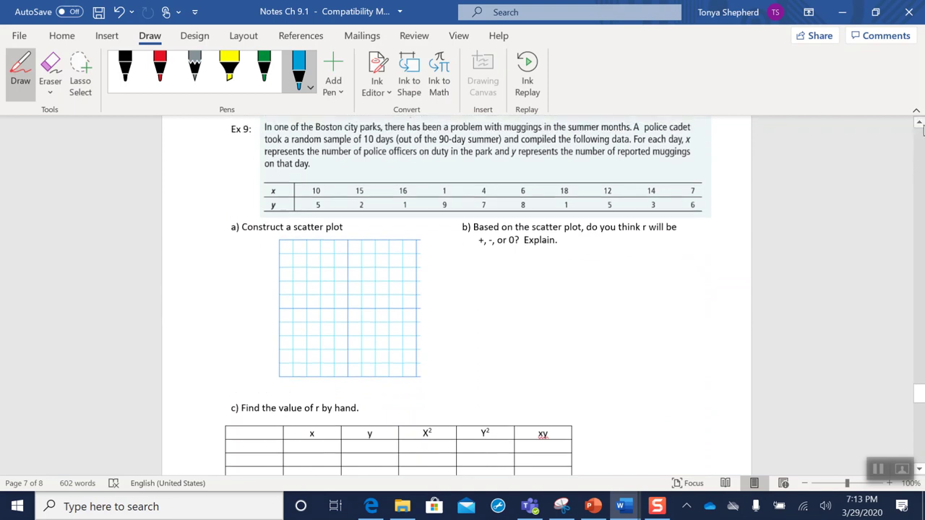